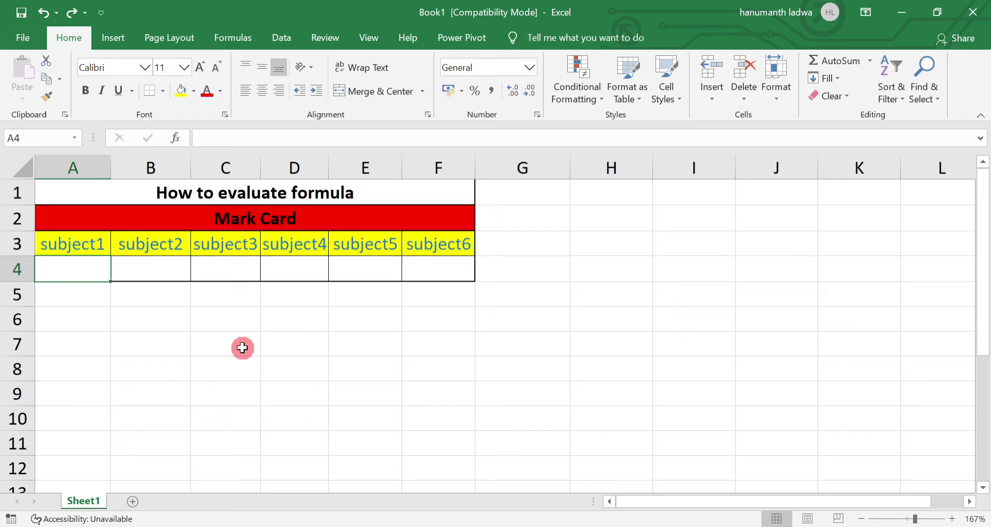
Enter the marks 45, 50, 60, 55, 65 and 60 across A4:F4.
text(45)
key(Tab)
text(5)
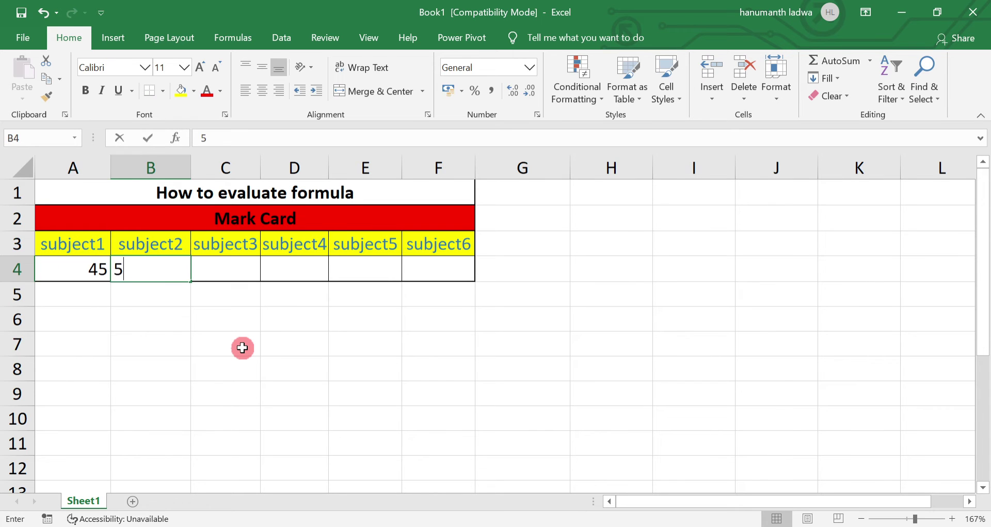
text(0)
key(Tab)
text(60)
key(Tab)
text(5)
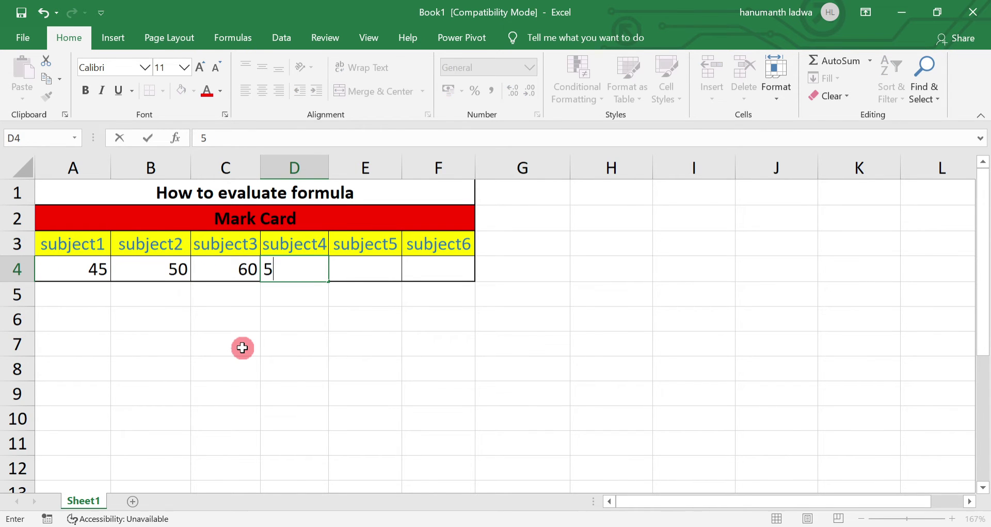
text(5)
key(Tab)
text(65)
key(Tab)
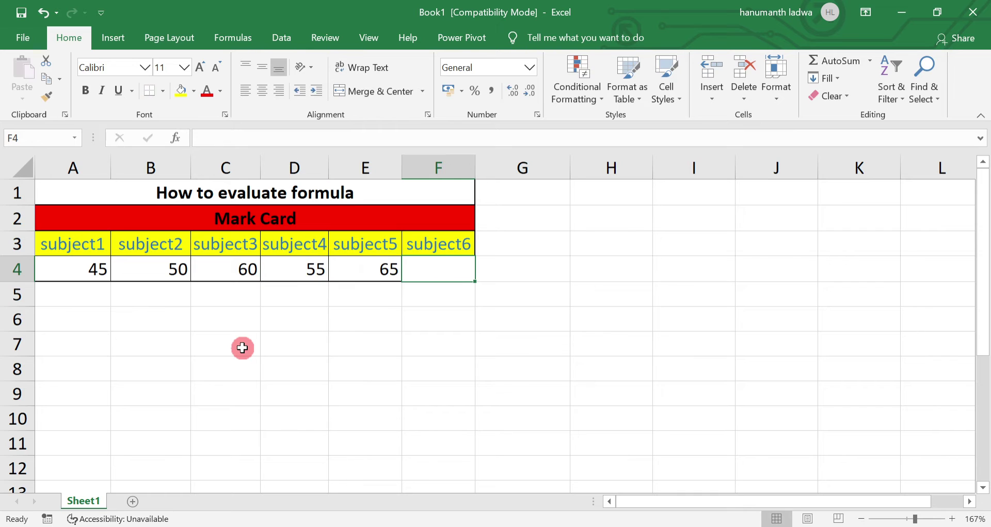
text(60)
key(Tab)
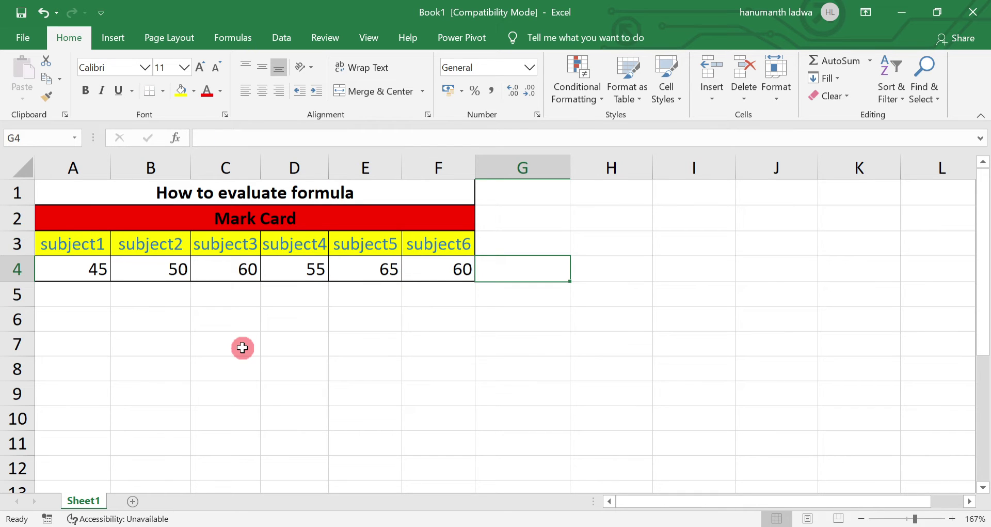
Head G3 with 'Total' and start a formula in G4.
key(Up)
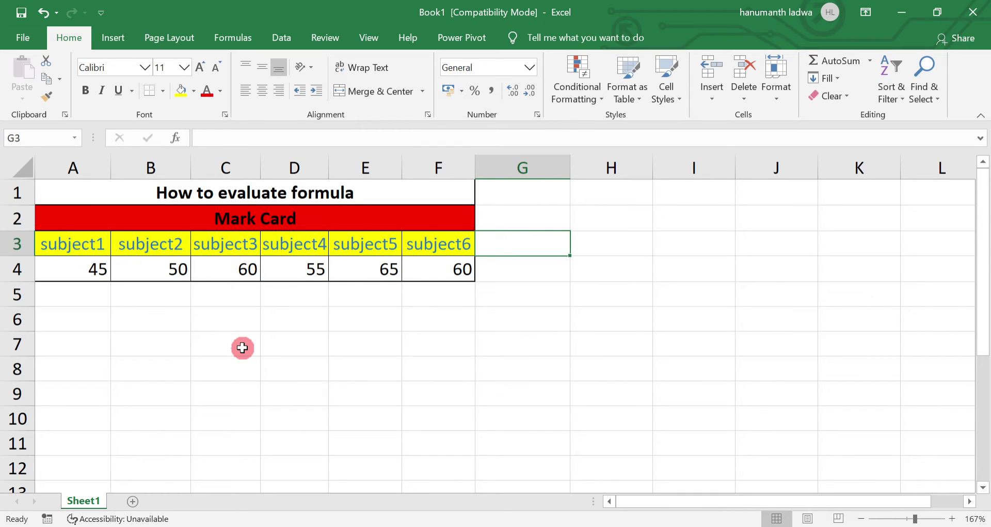
text(Total)
key(Return)
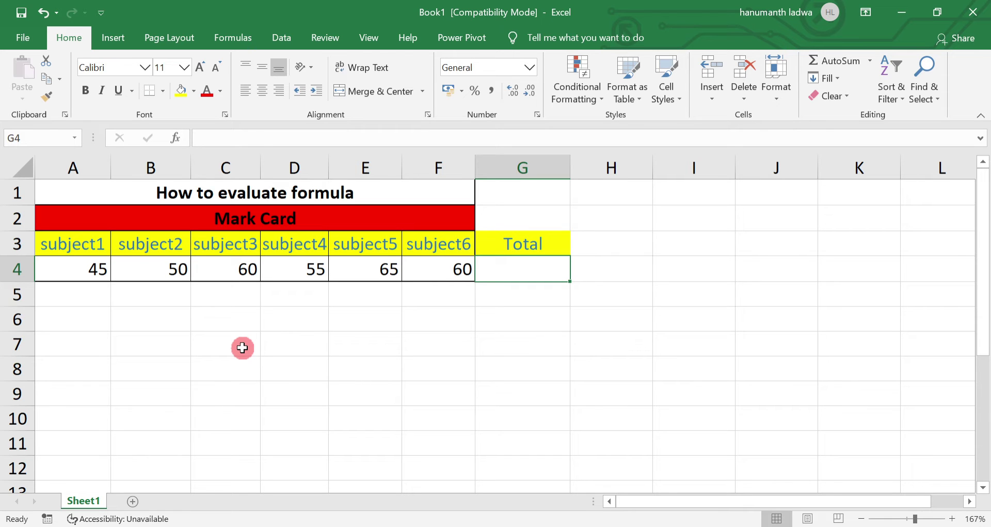
text(=)
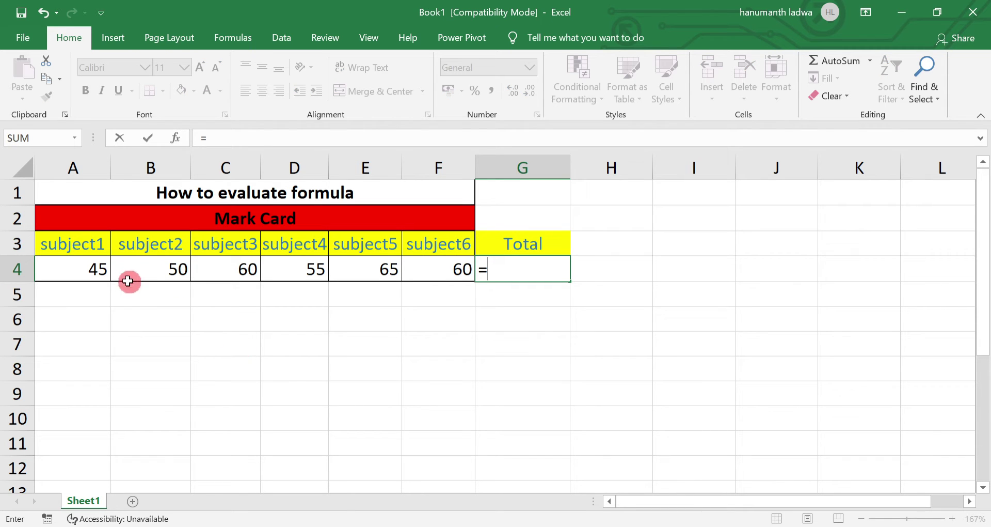
Build =A4+B4+C4+D4+E4+F4 in G4 so it totals 335, then reselect G4.
click(83, 269)
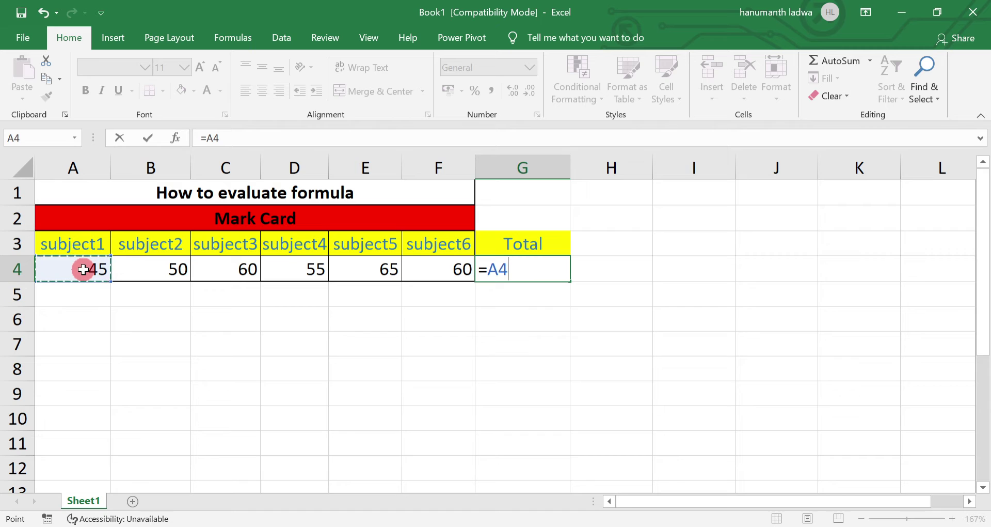
text(+)
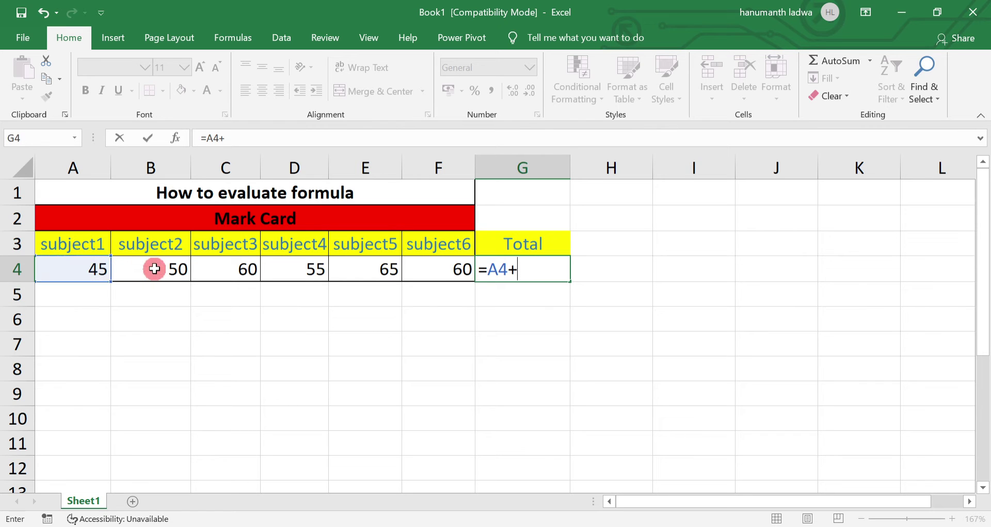
click(155, 268)
text(+)
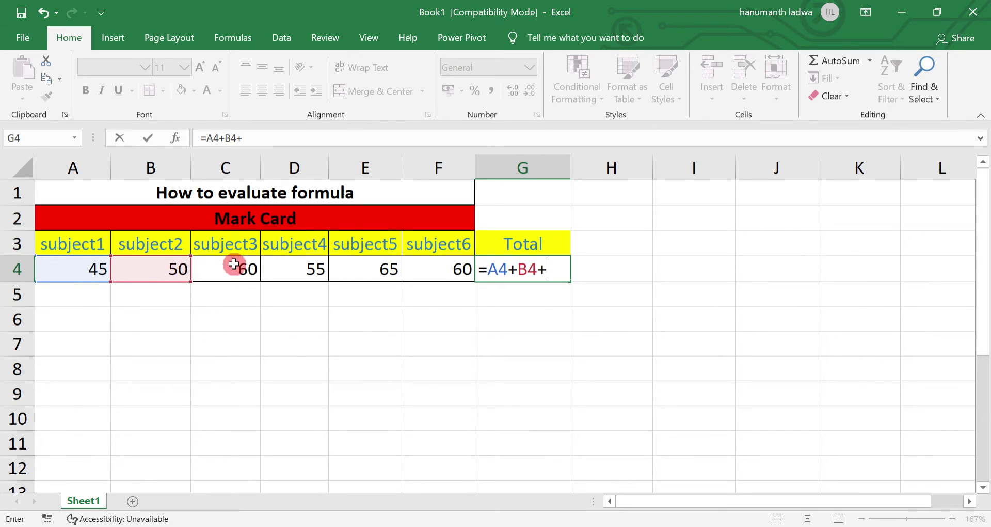
click(234, 263)
text(+)
click(287, 270)
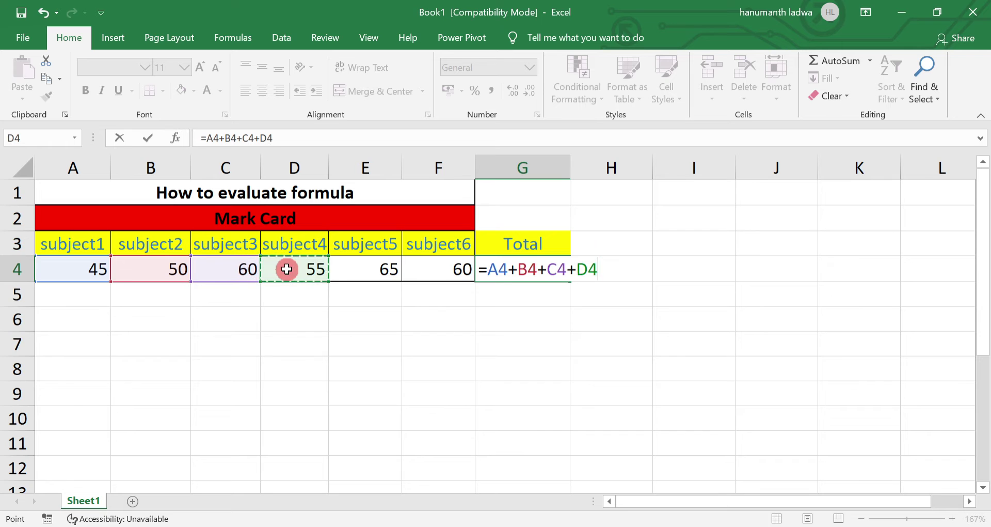
text(+)
click(360, 265)
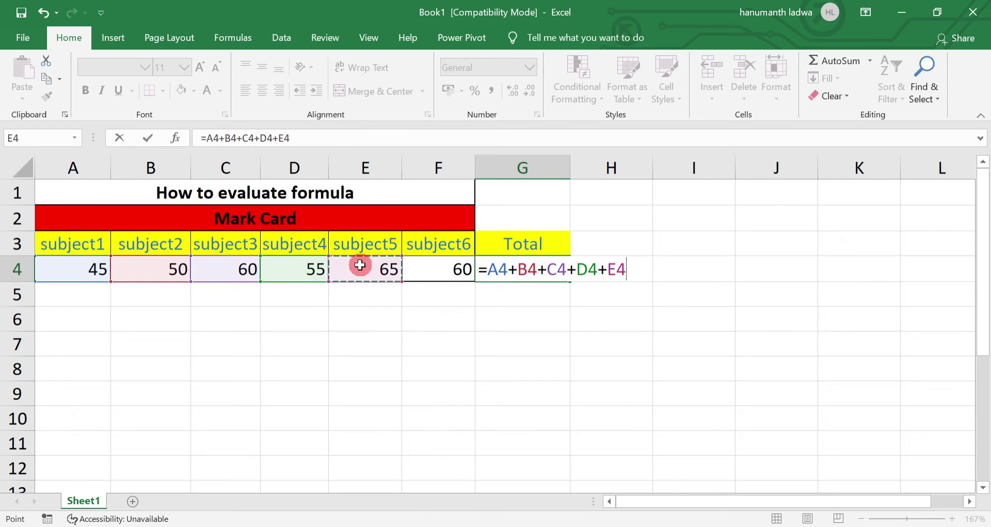
text(+)
click(435, 275)
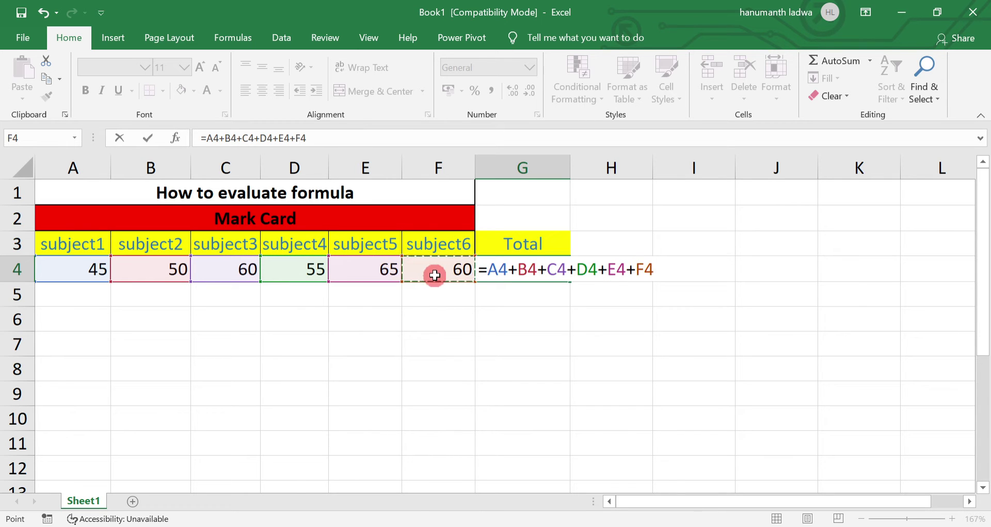
key(Return)
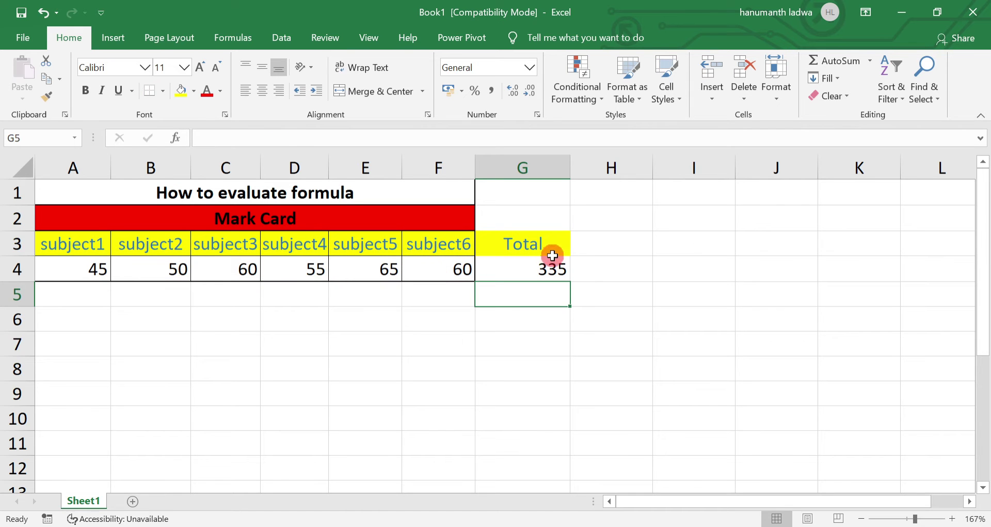
click(551, 266)
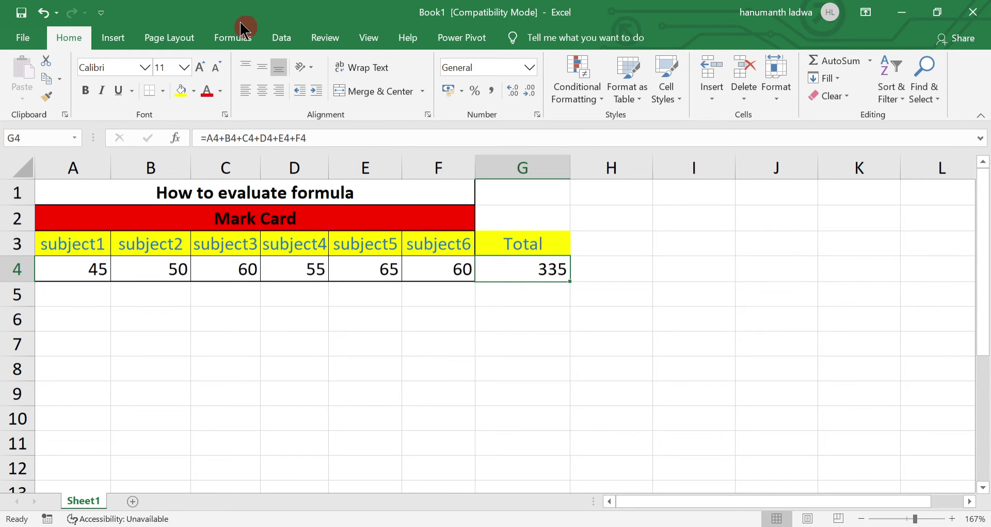
Launch Evaluate Formula from the Formulas tab for G4's Total formula.
click(241, 43)
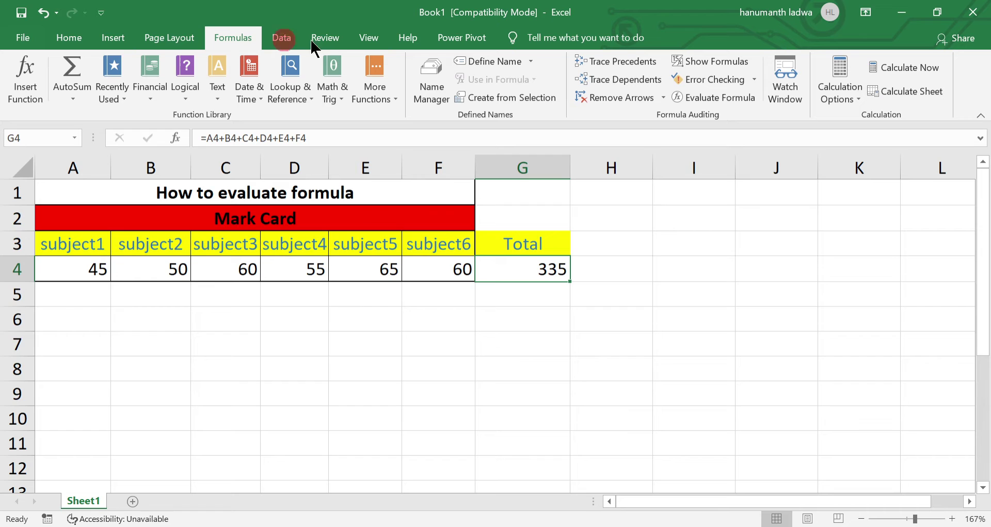
click(727, 101)
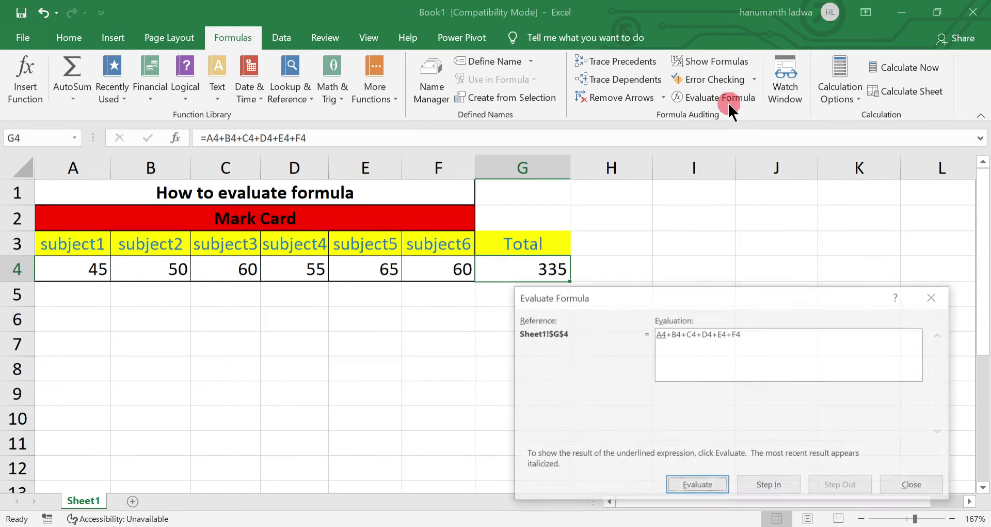
click(710, 335)
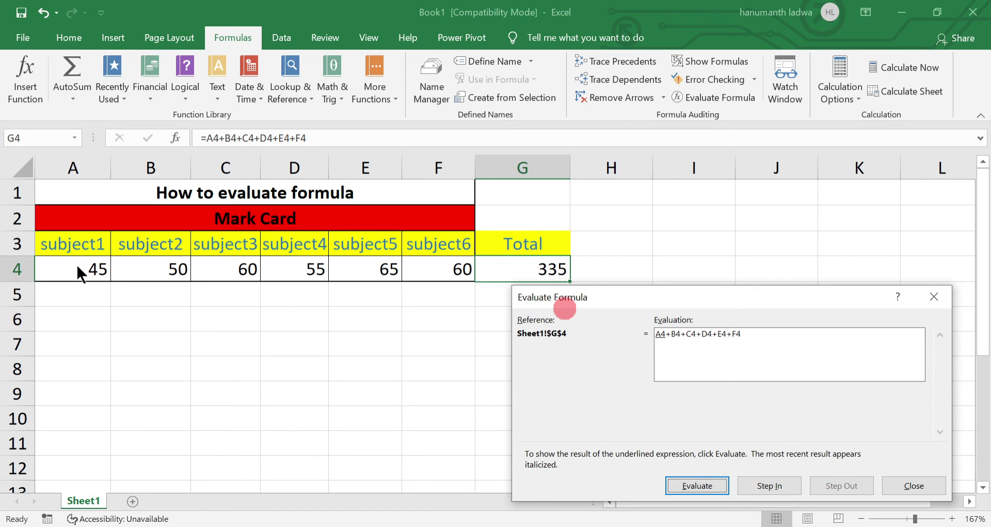
Step into A4 to reveal 45, then step back out to the Total formula.
click(768, 488)
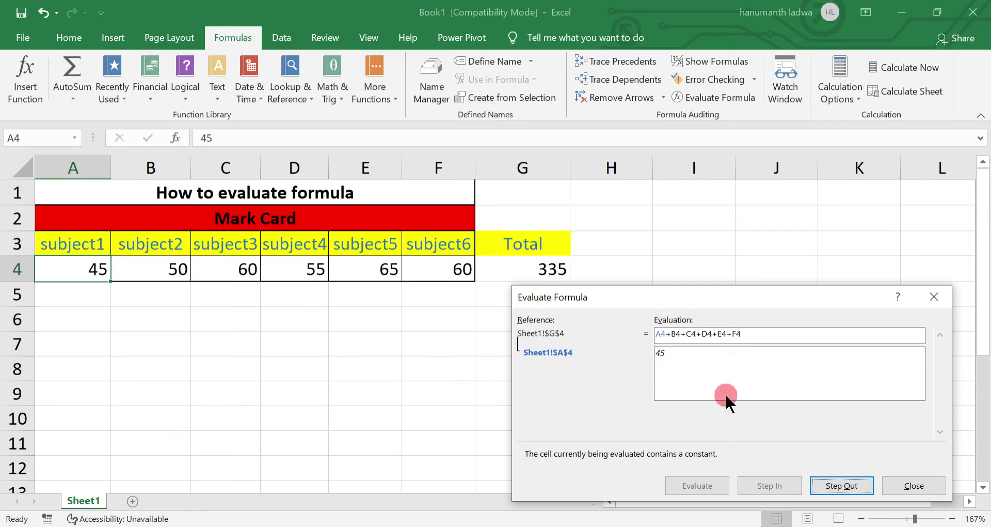
click(841, 485)
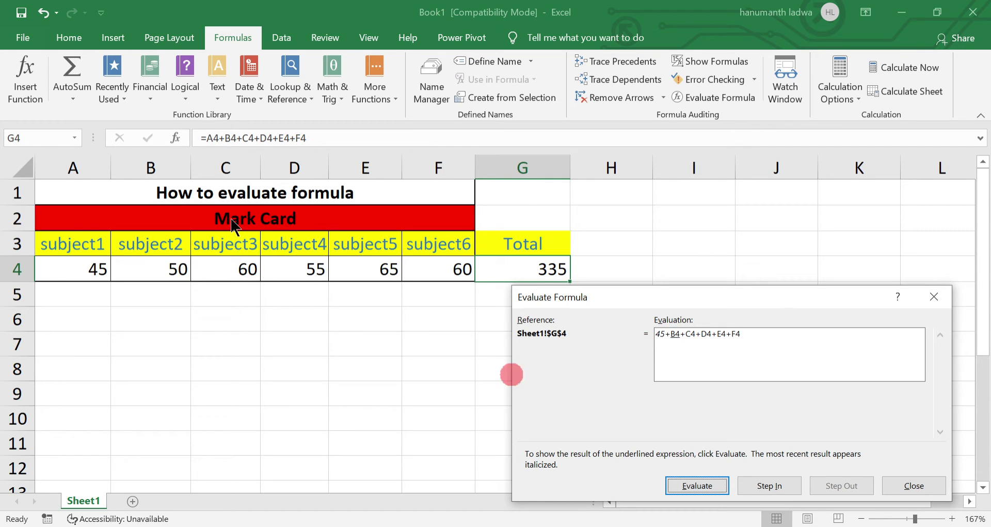
Evaluate B4, C4 and D4 in turn, building the running sum to 210.
click(706, 486)
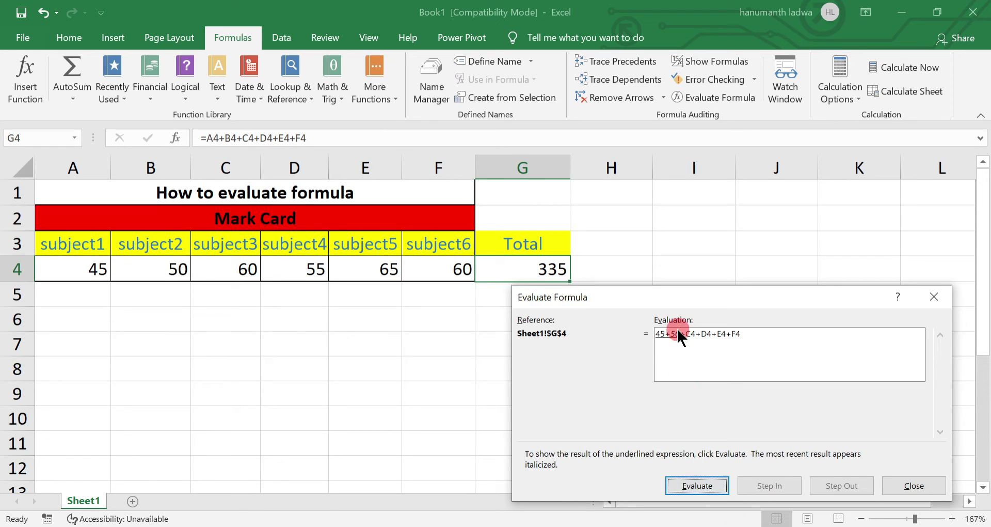
click(704, 485)
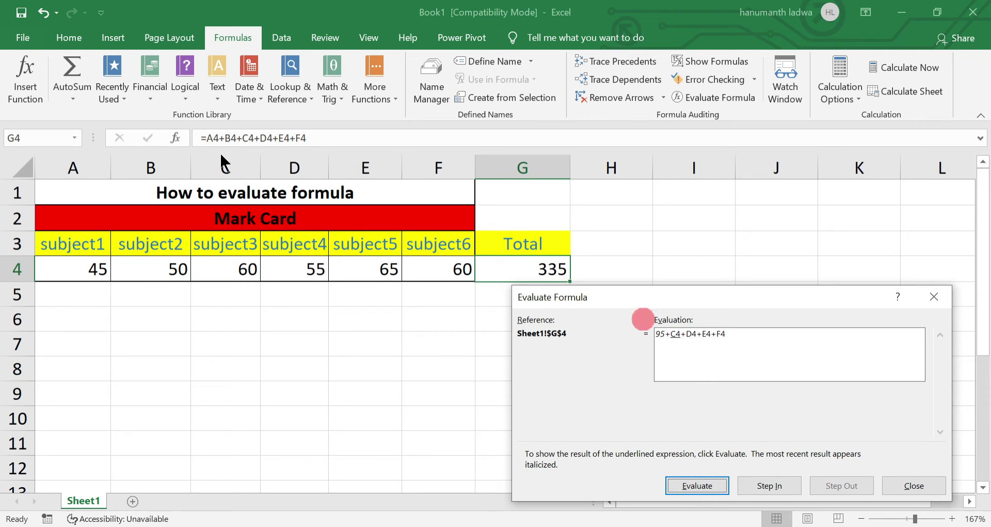
click(696, 487)
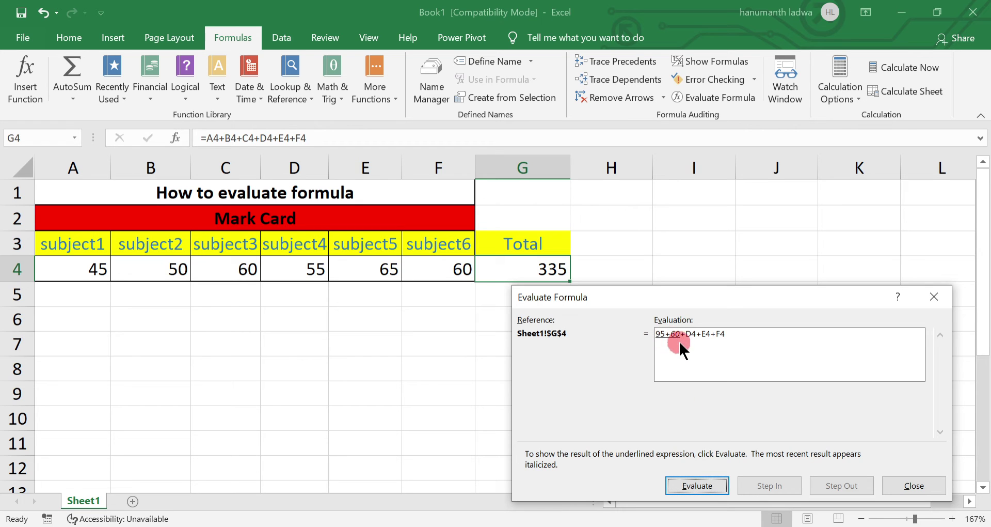
click(691, 484)
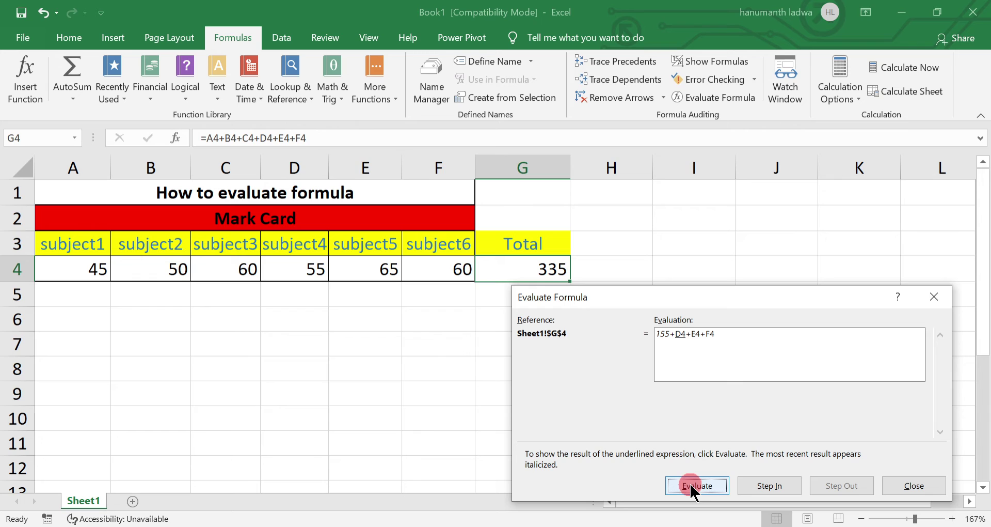
click(520, 313)
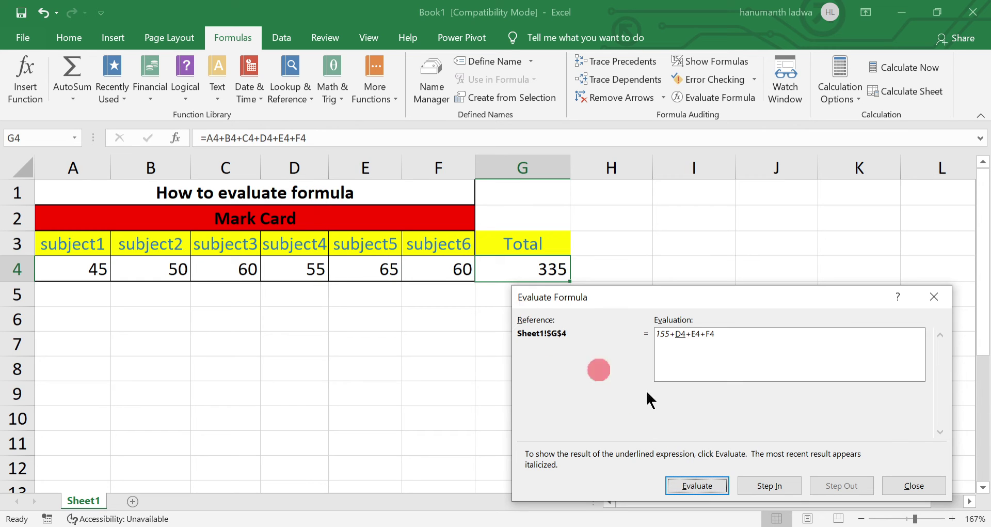
click(712, 486)
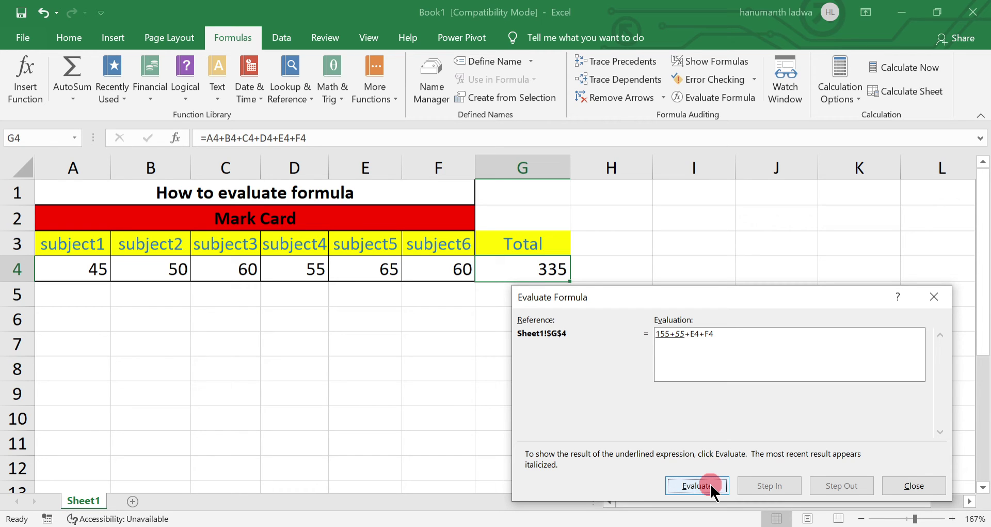
click(712, 487)
Evaluate E4 and F4 to reach the final total 335, then close the dialog.
click(679, 354)
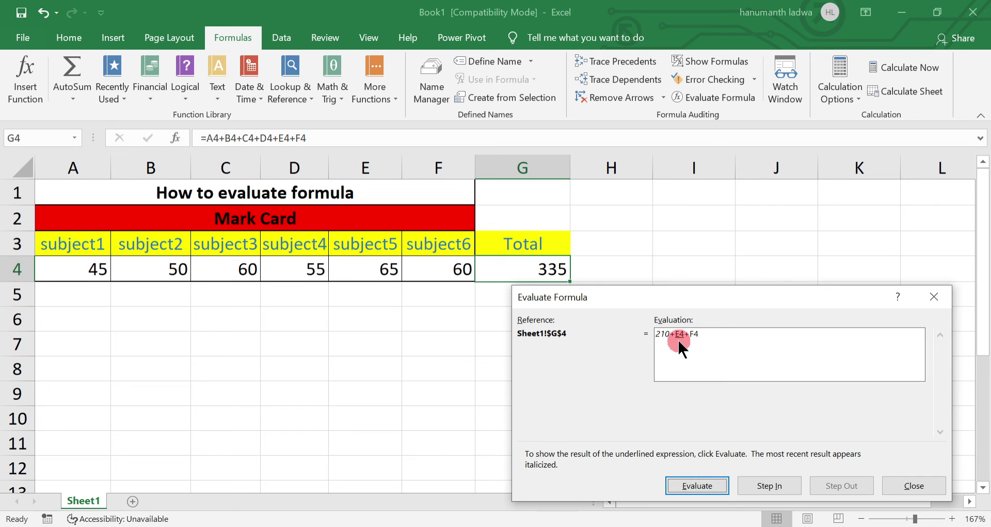
click(558, 310)
click(697, 481)
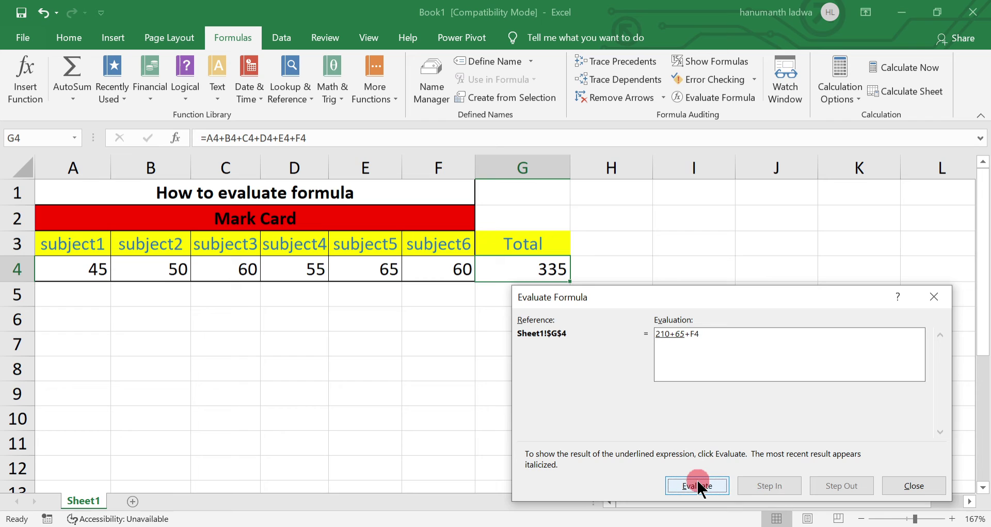
click(682, 365)
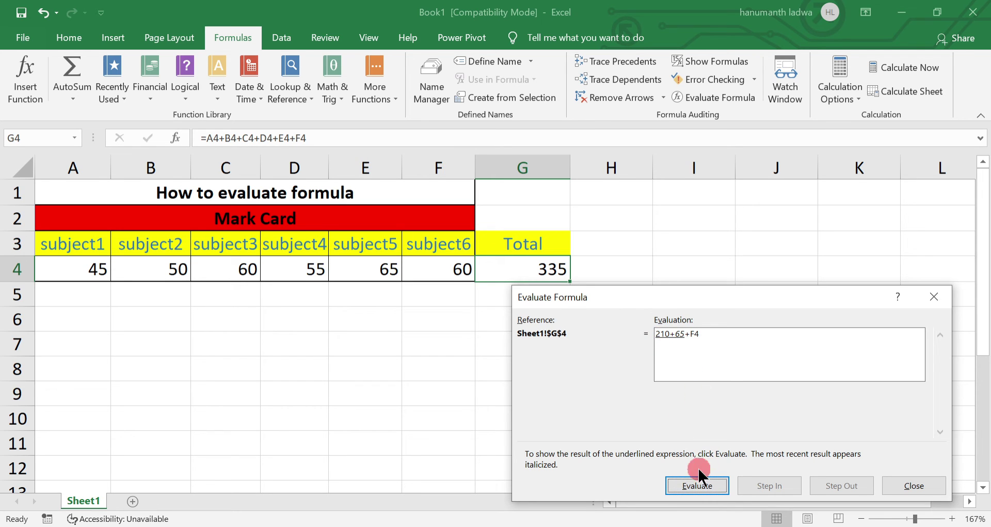
click(695, 488)
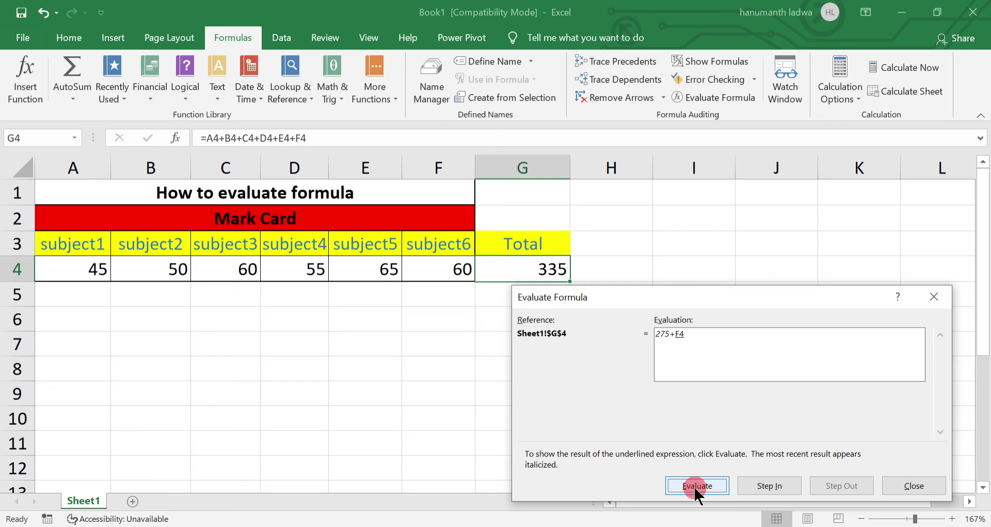
click(638, 319)
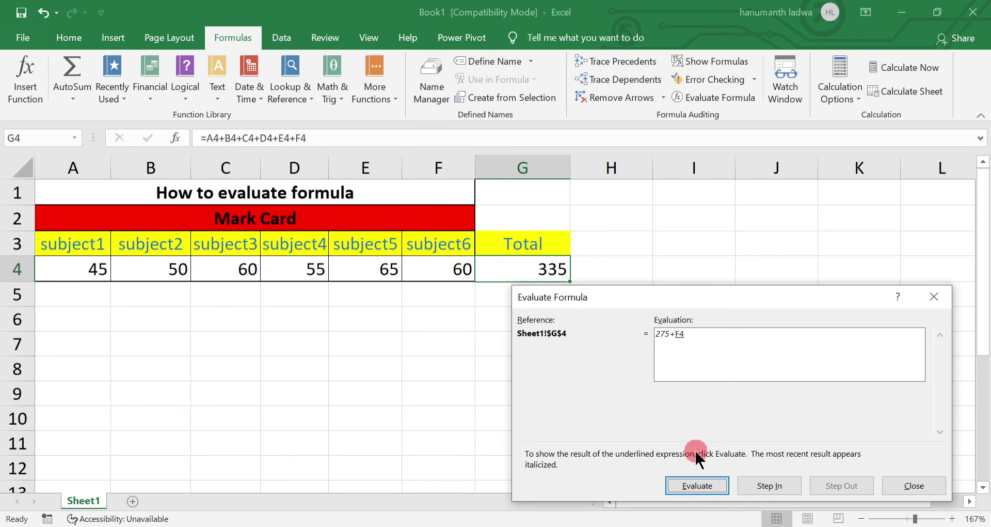
click(703, 490)
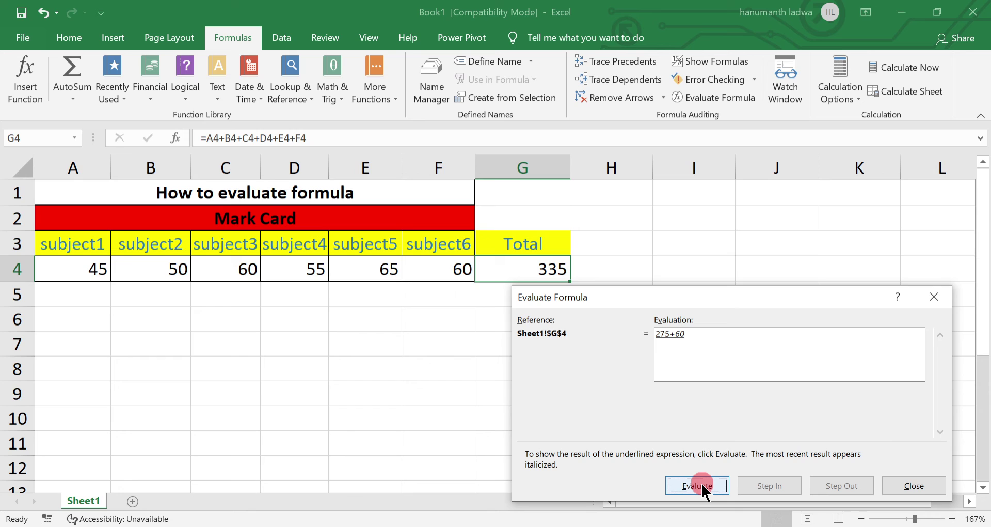
click(703, 488)
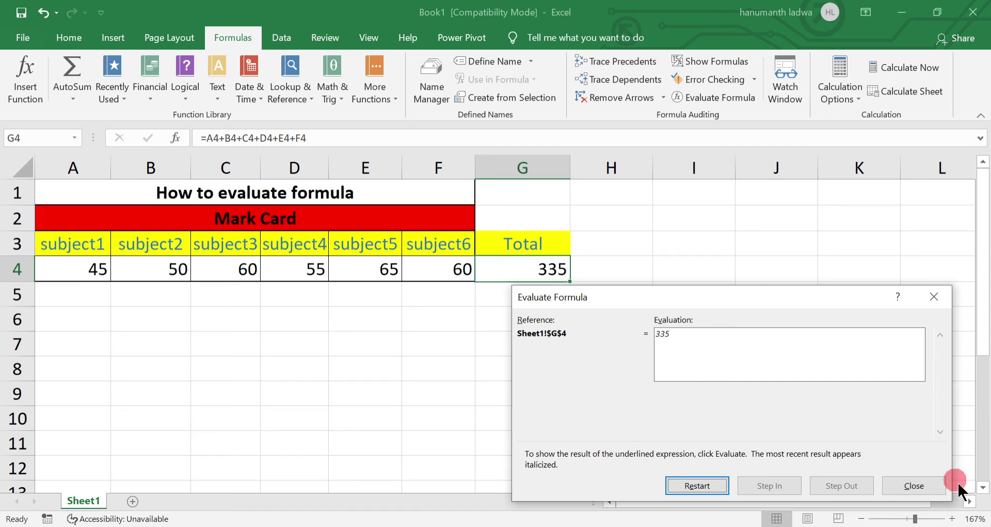
click(931, 483)
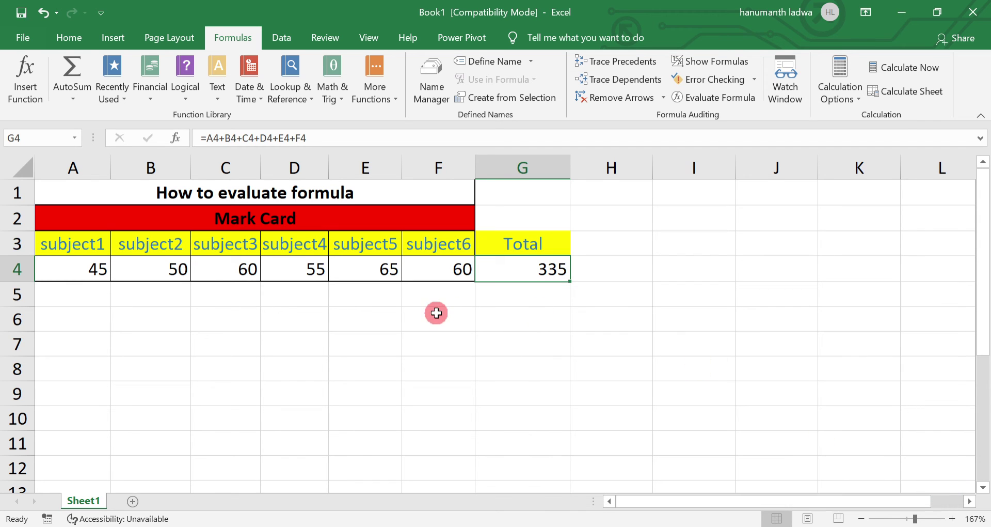
Enter =2-3*4 in E7, which shows -10, and reselect E7.
click(370, 339)
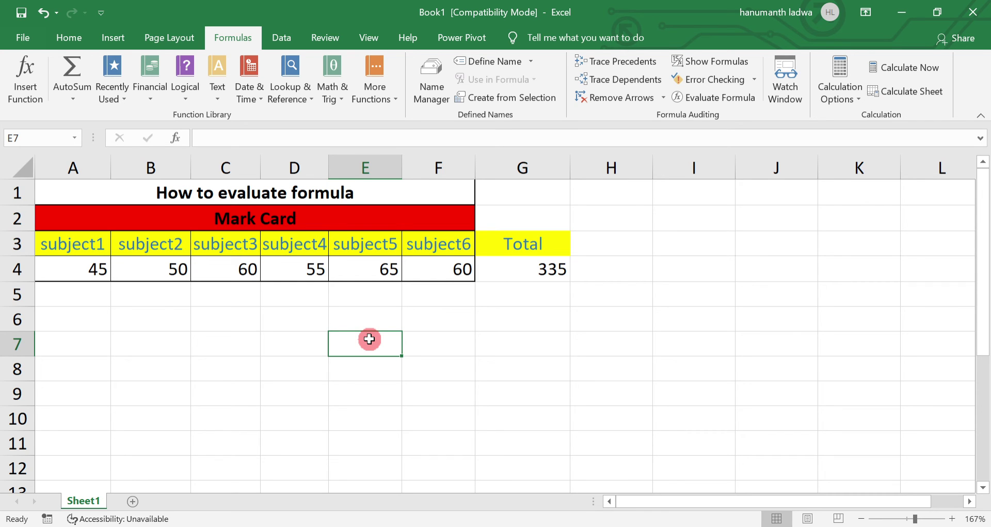
text(=2)
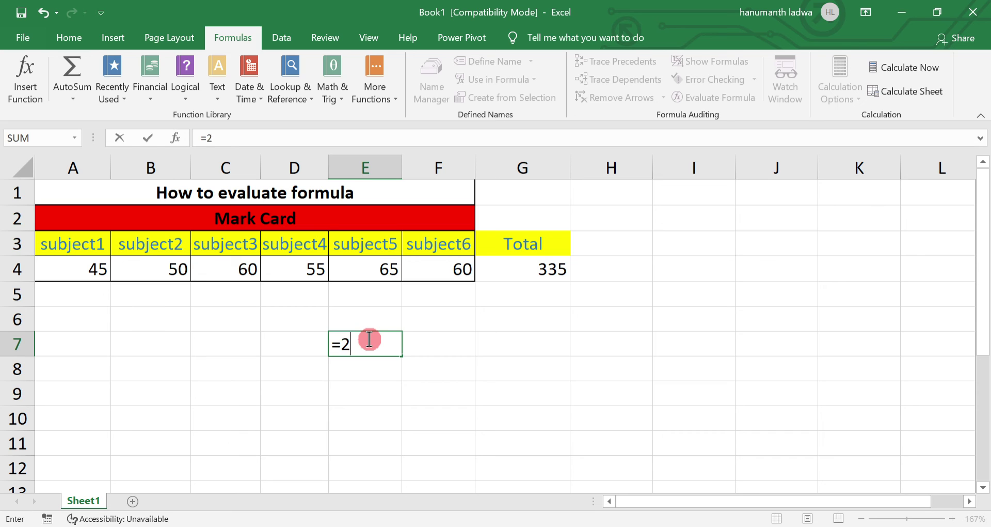
text(-3)
text(*)
text(4)
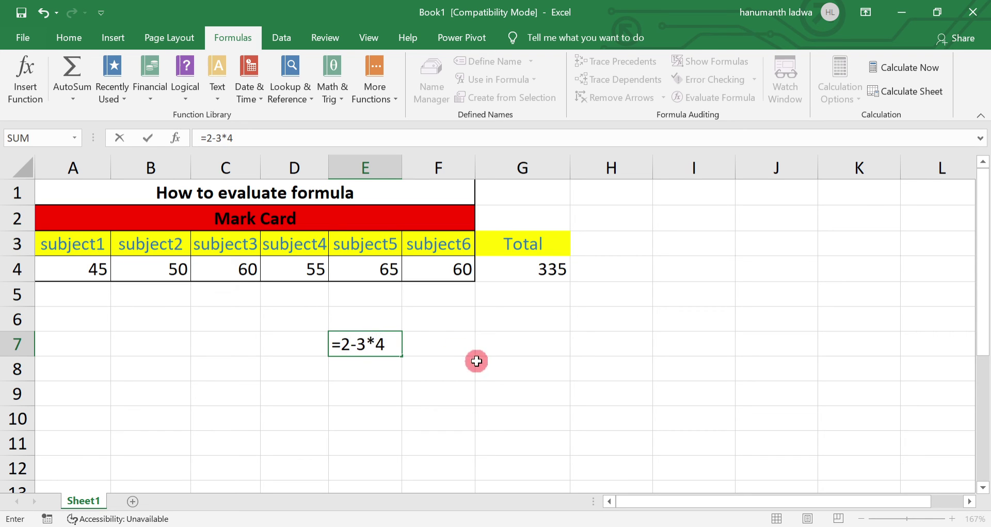
key(Return)
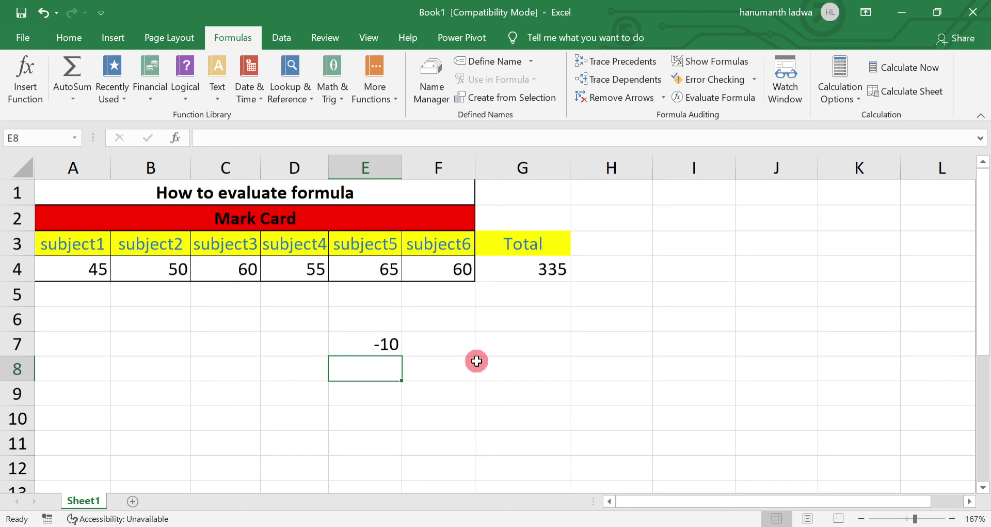
key(Up)
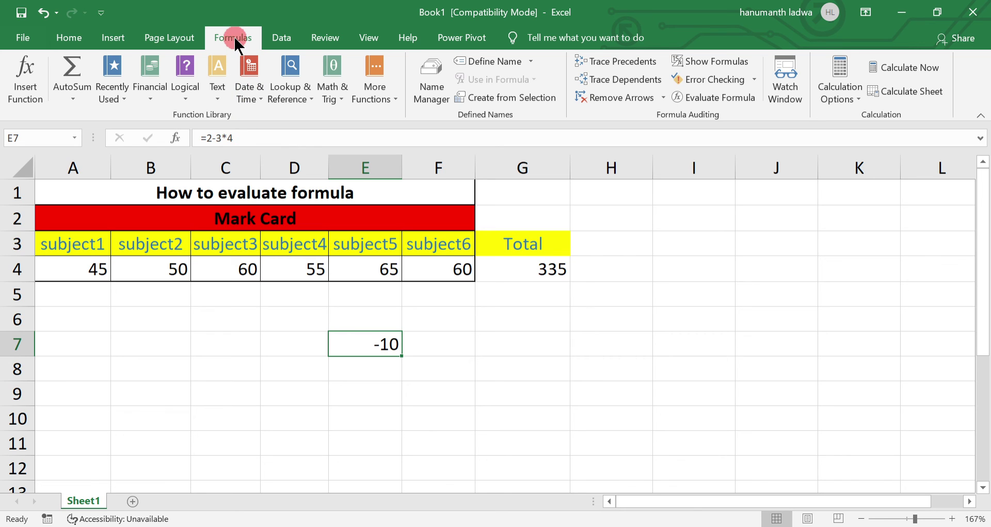
Launch Evaluate Formula for E7's formula 2-3*4.
click(717, 103)
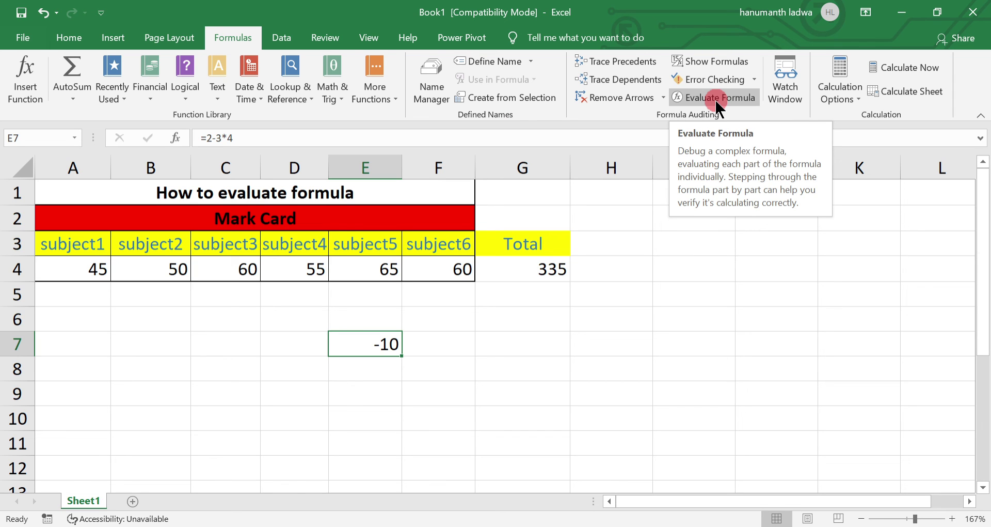
click(716, 102)
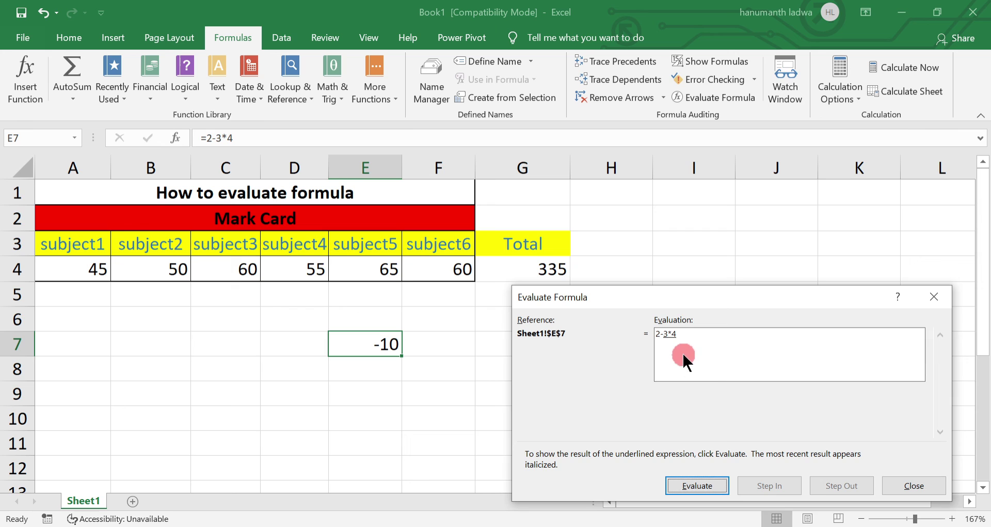
Evaluate 2-3*4 through 2-12 to the result -10, then close the dialog.
click(698, 480)
click(697, 484)
click(699, 485)
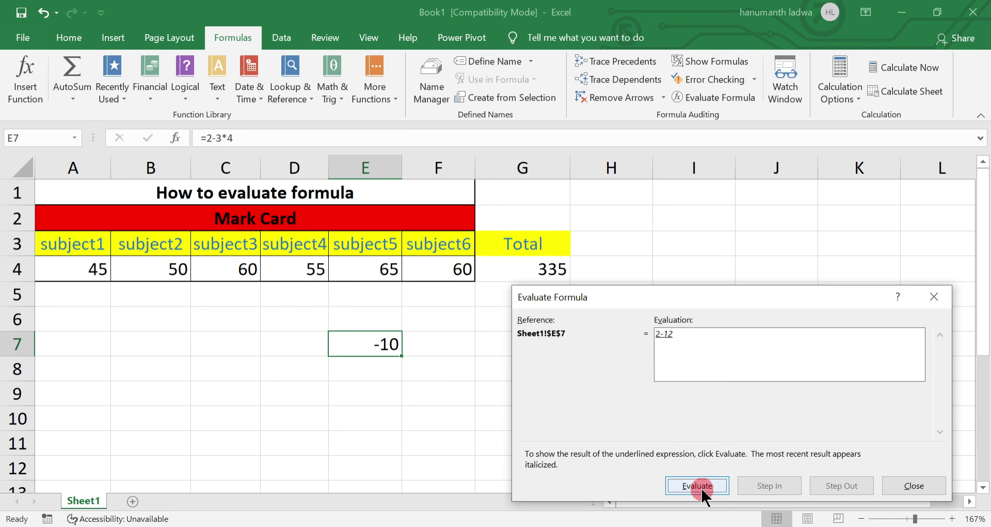
click(700, 485)
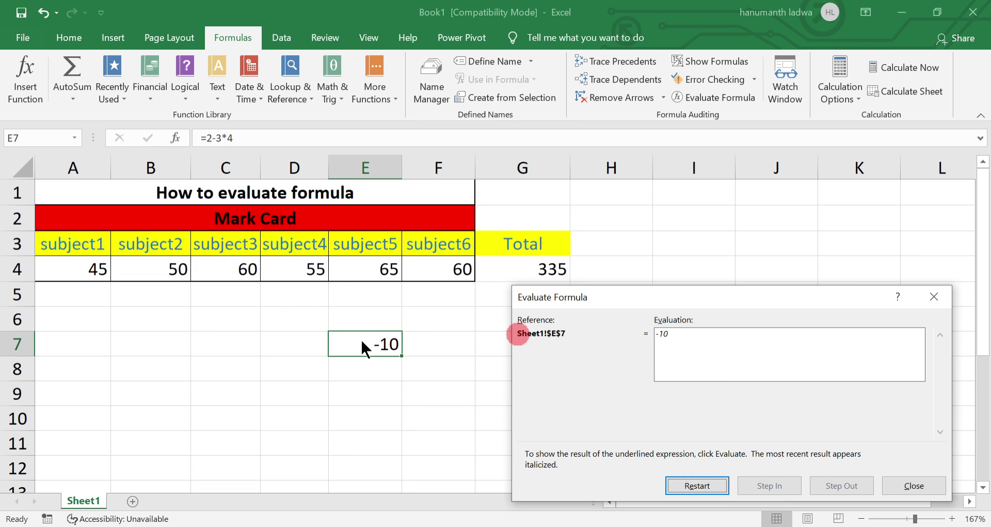
click(779, 487)
click(889, 491)
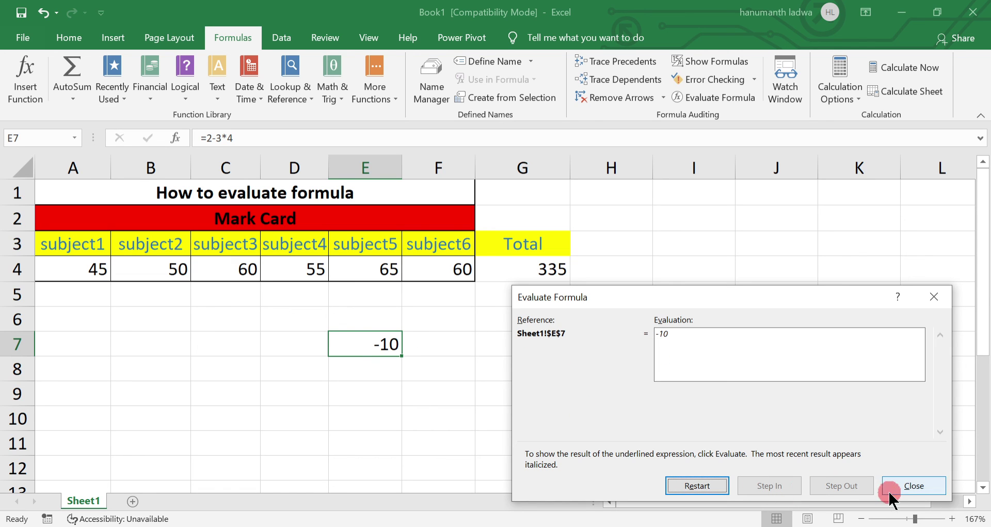